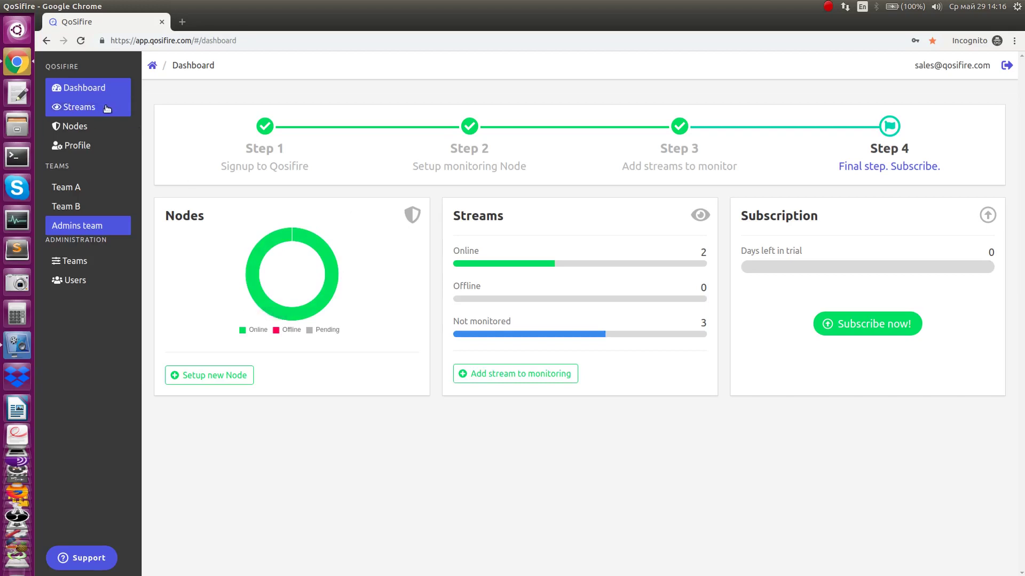
Step: View the Nodes list and the Dashboard overview, and open the Streams list
click(75, 126)
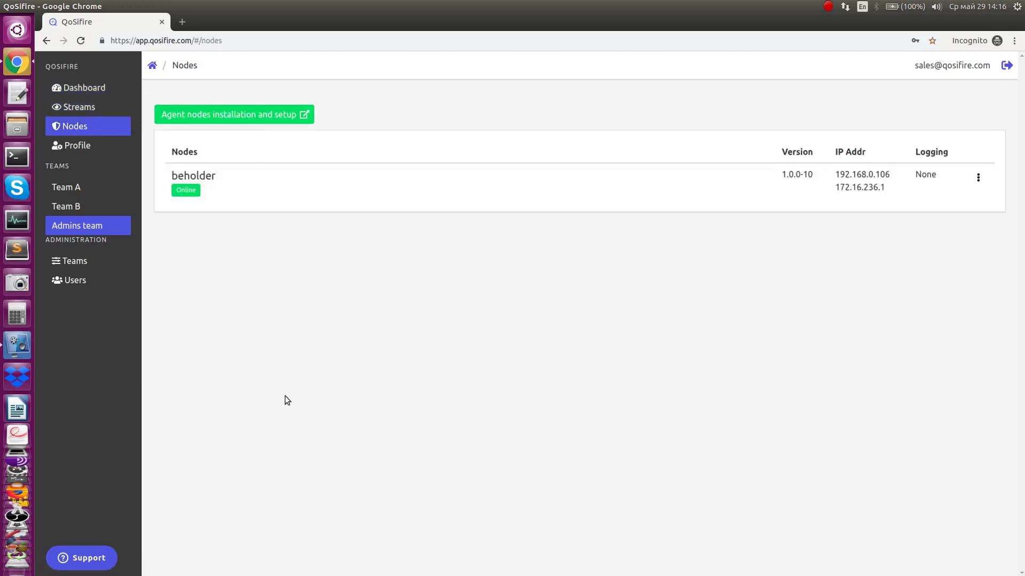
click(84, 87)
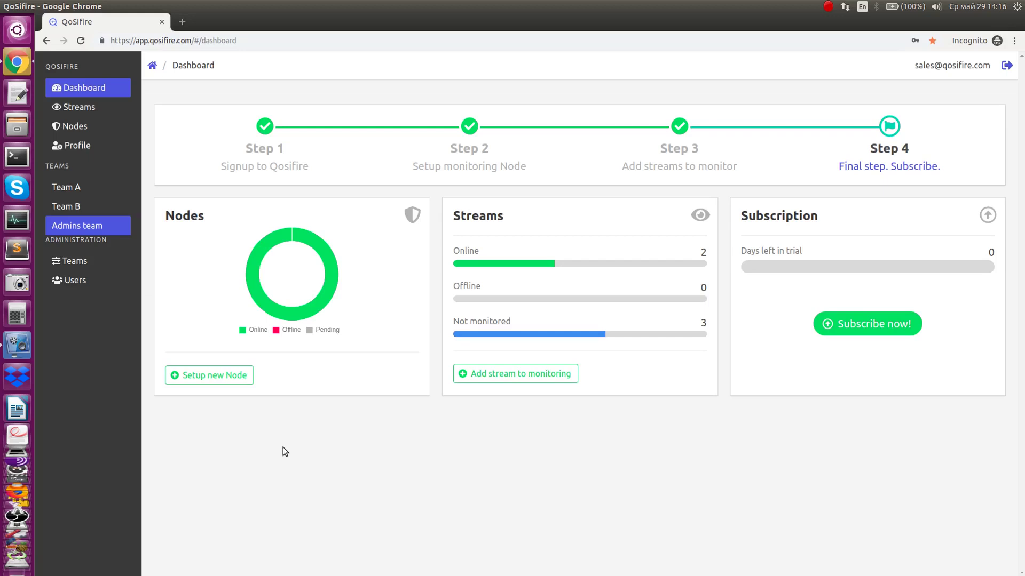
click(74, 107)
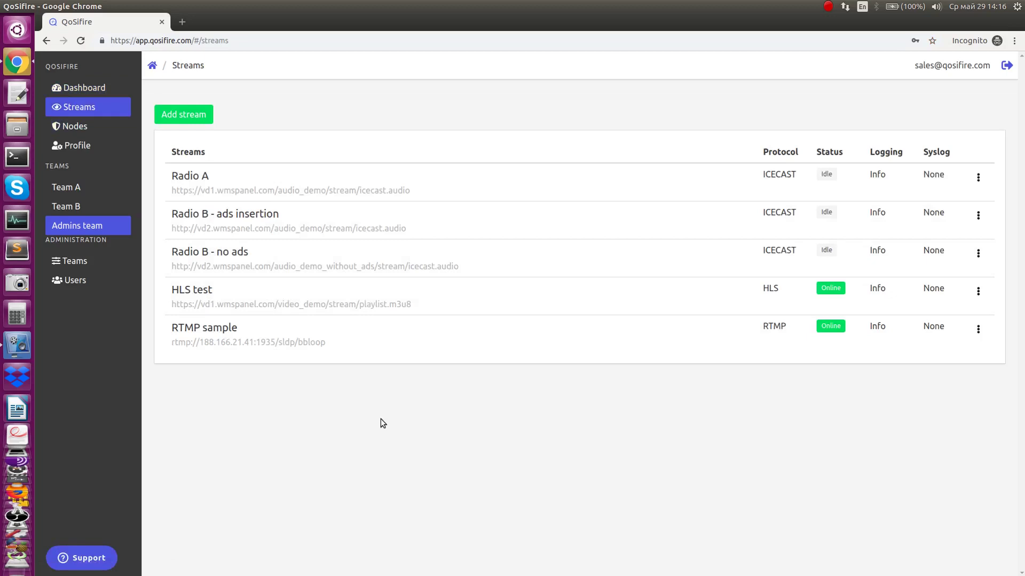
Step: Open the HLS test stream's monitoring page, look over its charts and events, and show its 476x268 playlist
mouse_move(277, 281)
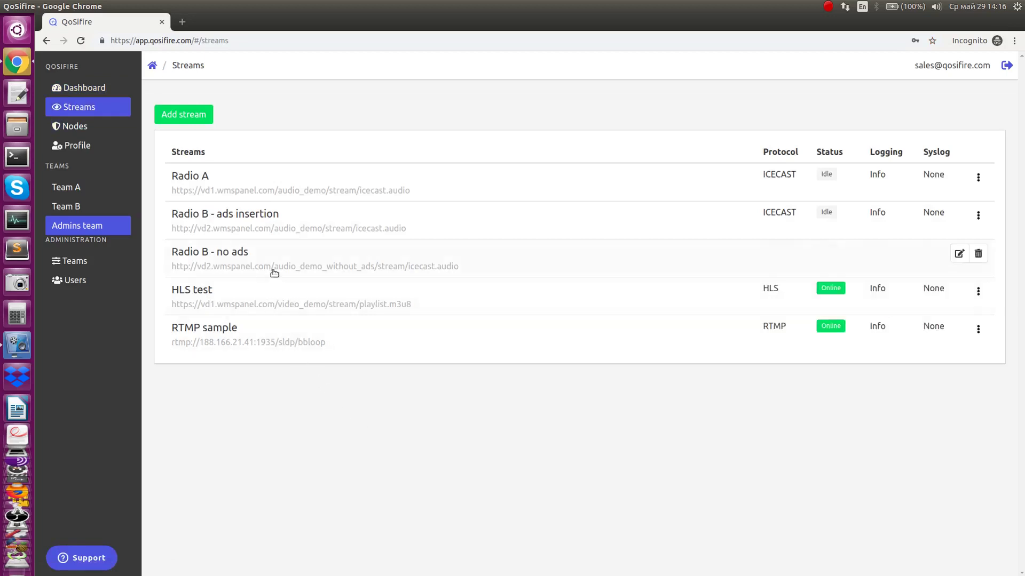
click(220, 293)
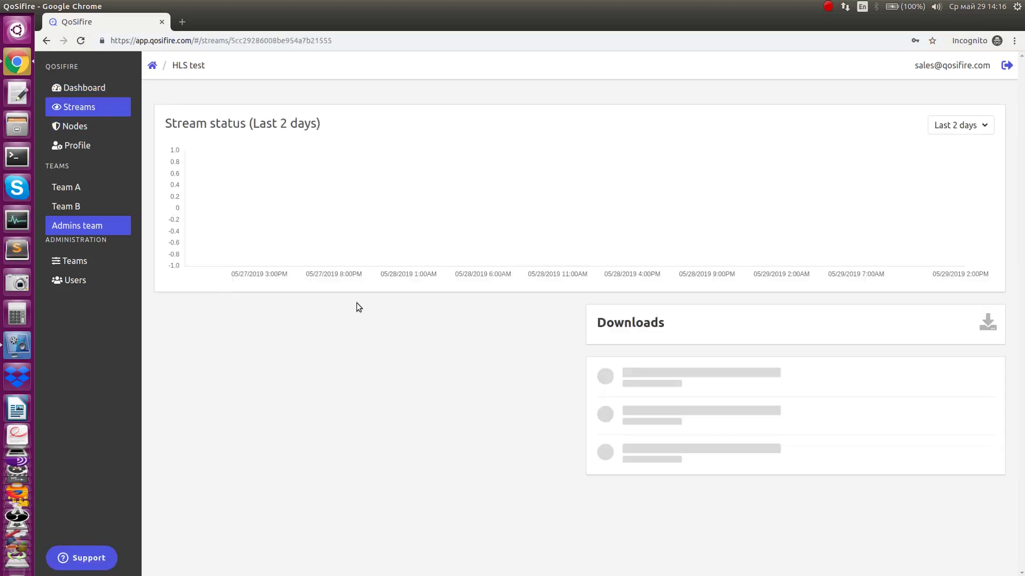
scroll(557, 354, down, 2)
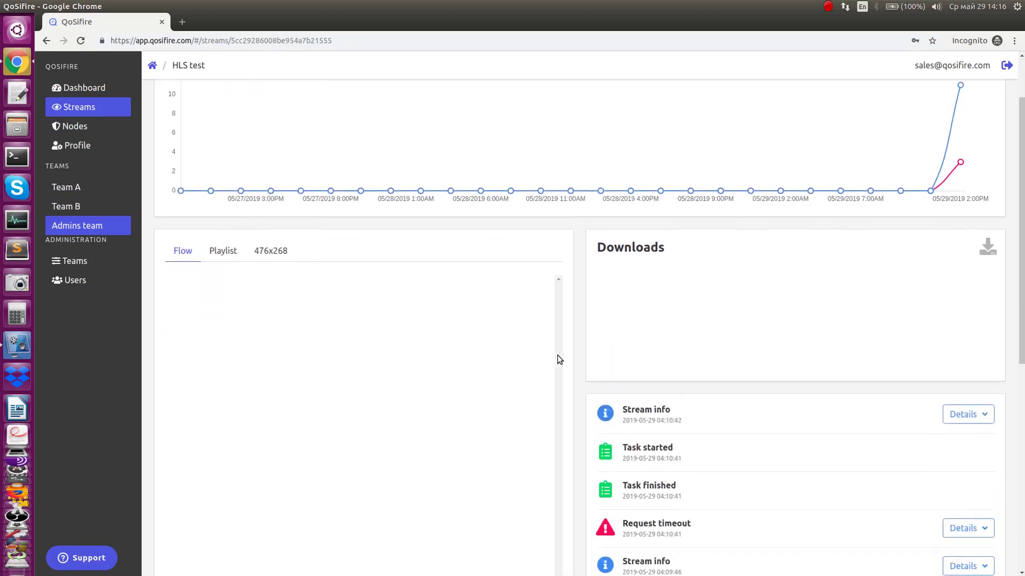
scroll(562, 373, down, 2)
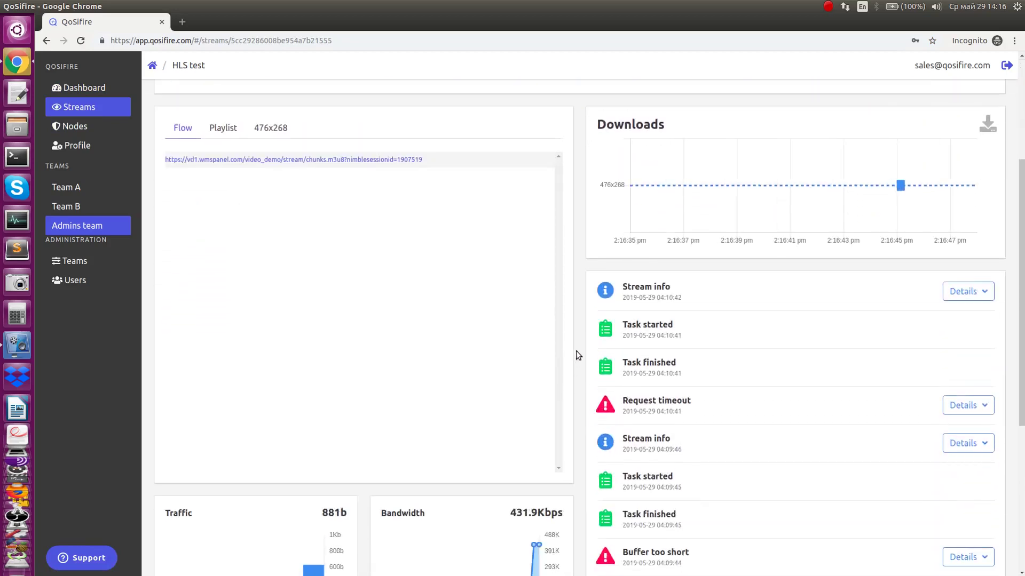
scroll(574, 357, up, 3)
click(228, 329)
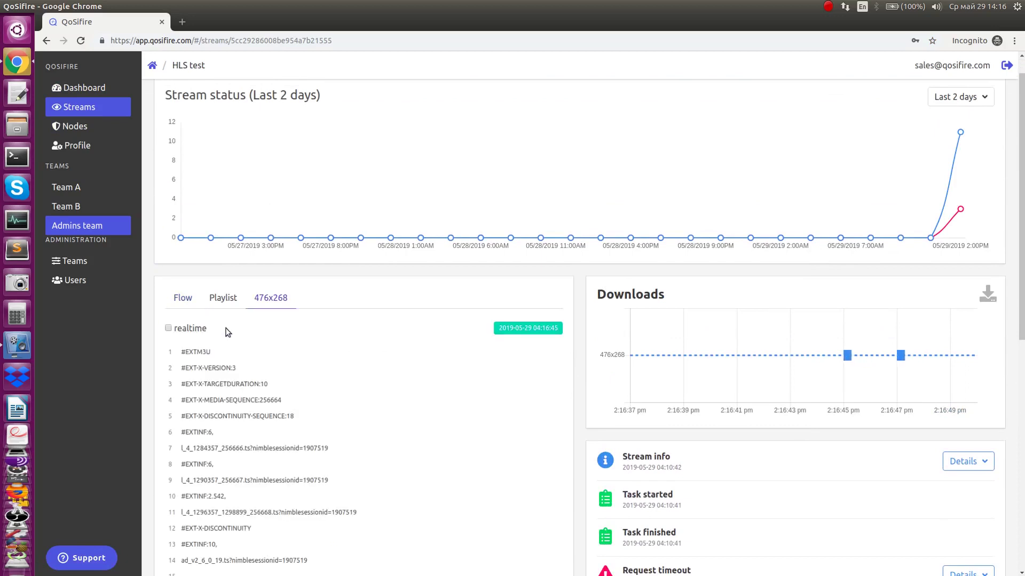
Step: Enable realtime updates for the 476x268 playlist and watch how its content changes
click(186, 328)
scroll(474, 328, down, 2)
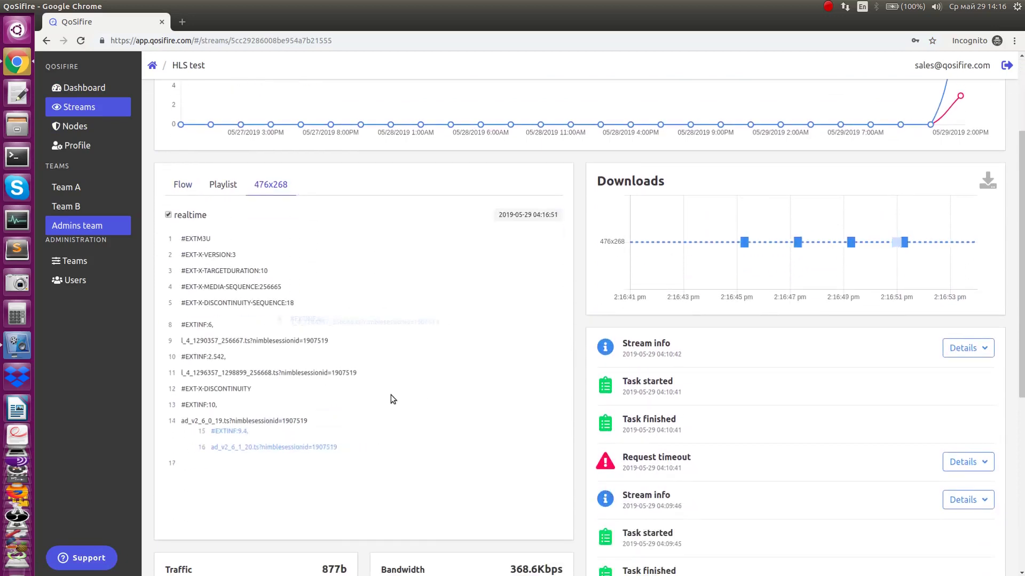
scroll(332, 294, up, 3)
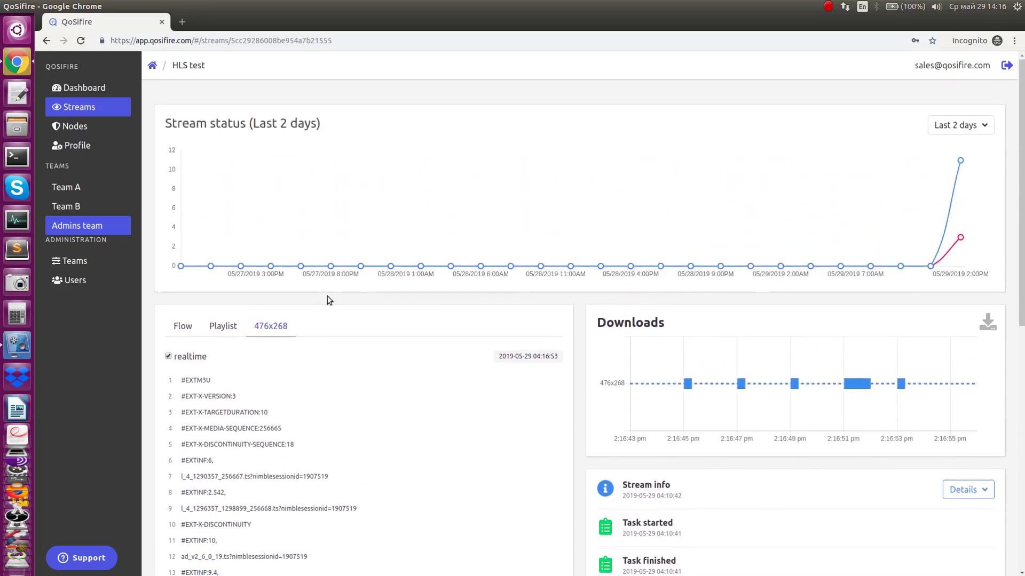
Step: Return to the Streams list, start adding a stream and try the HLS and RTMP protocols, ending on RTMP
click(92, 107)
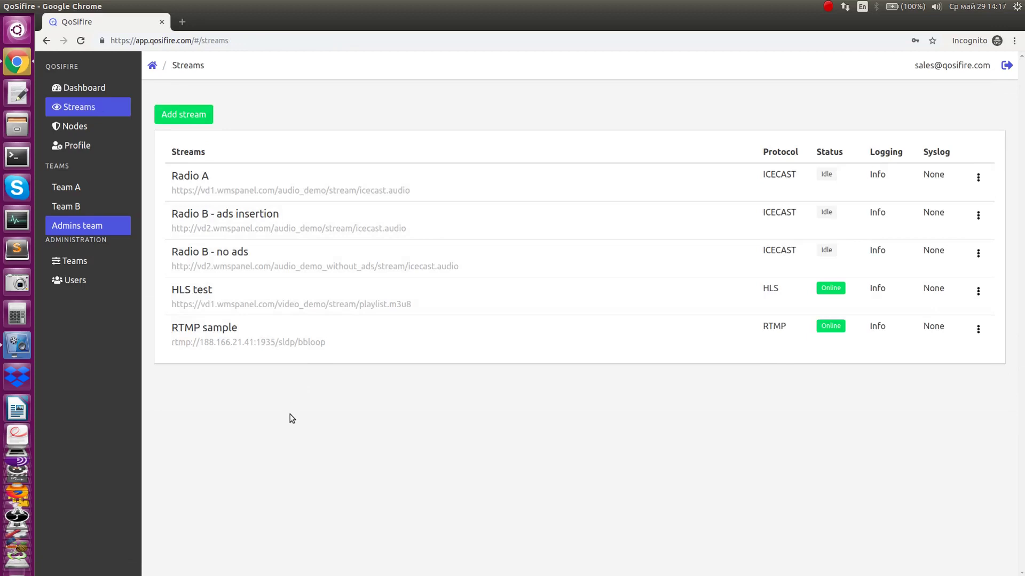
click(184, 115)
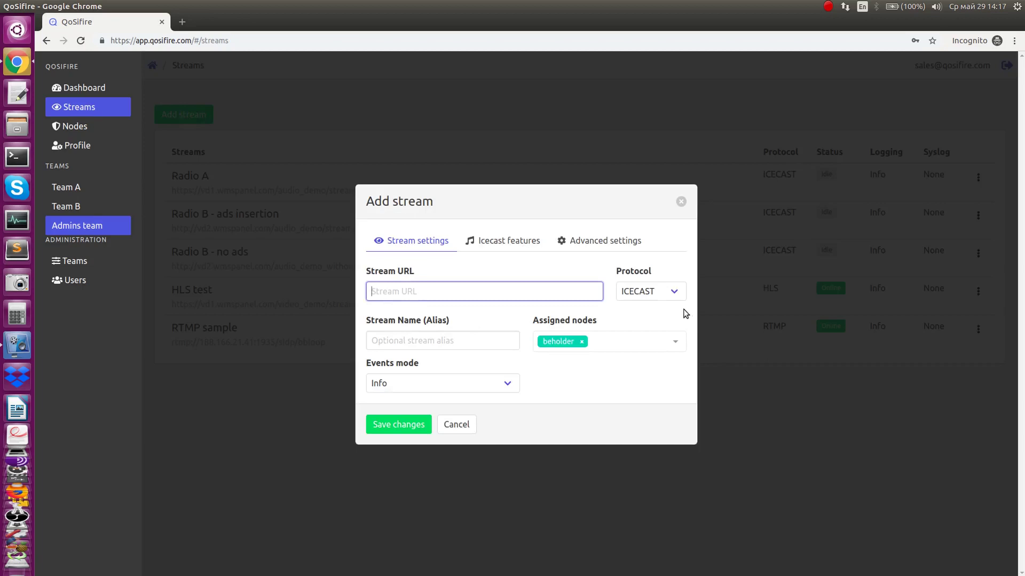
click(427, 240)
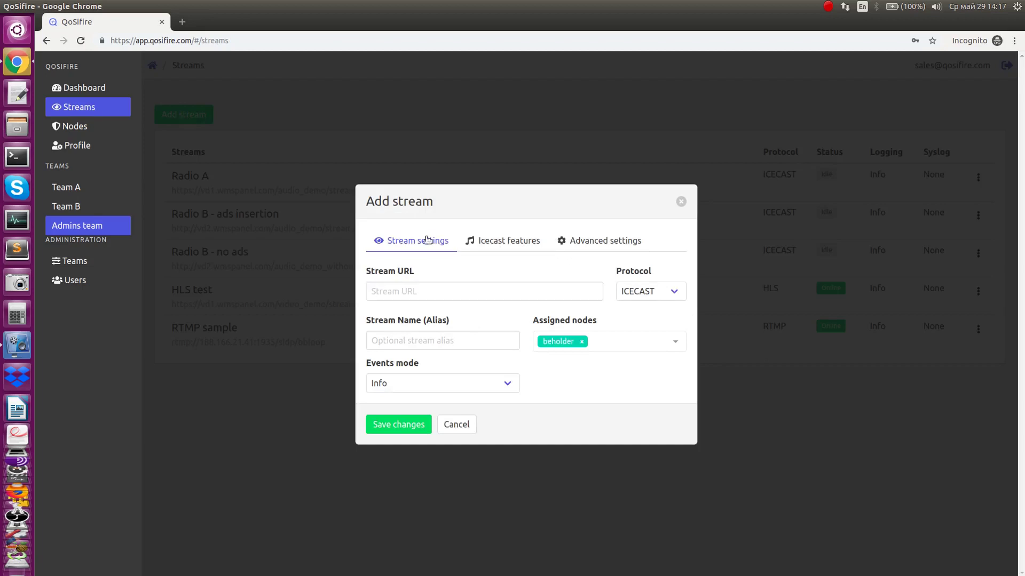
click(441, 283)
click(672, 291)
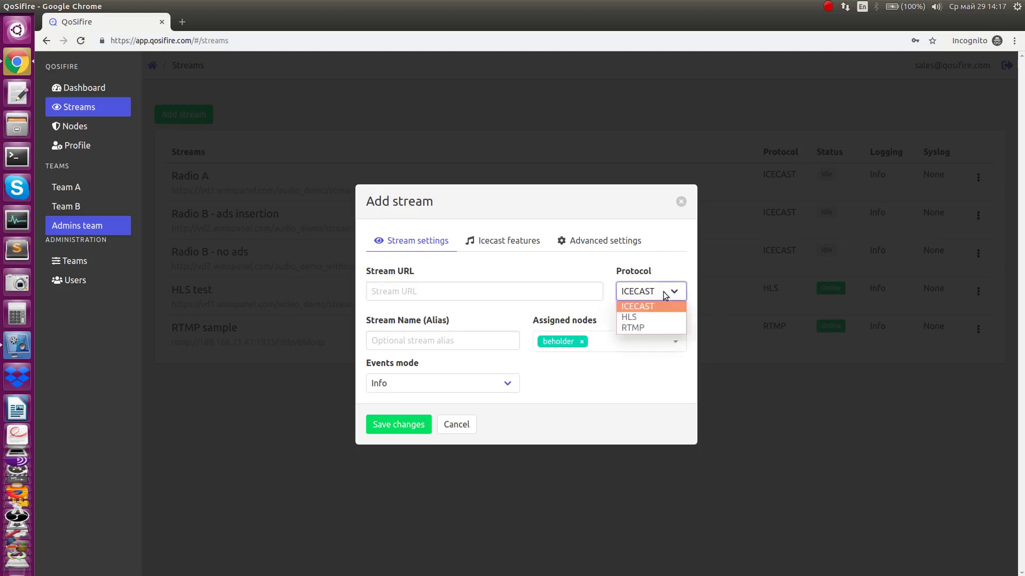
click(647, 329)
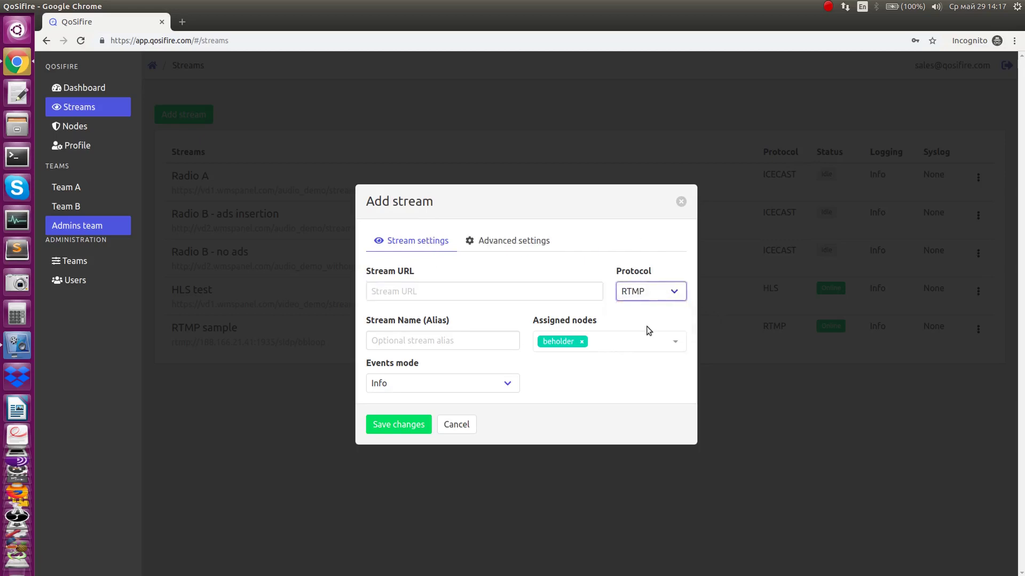
click(654, 293)
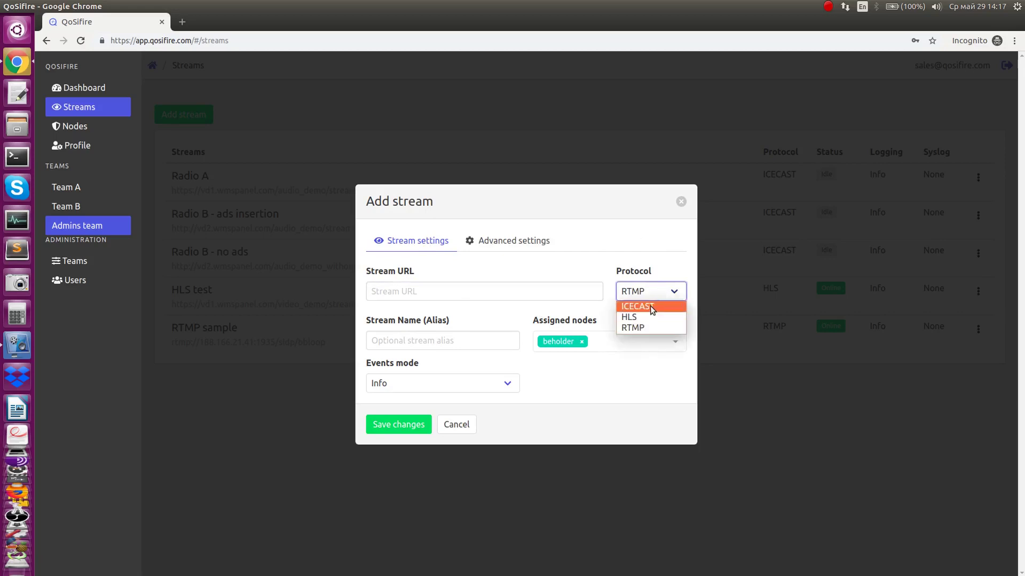
click(648, 317)
click(652, 292)
click(642, 326)
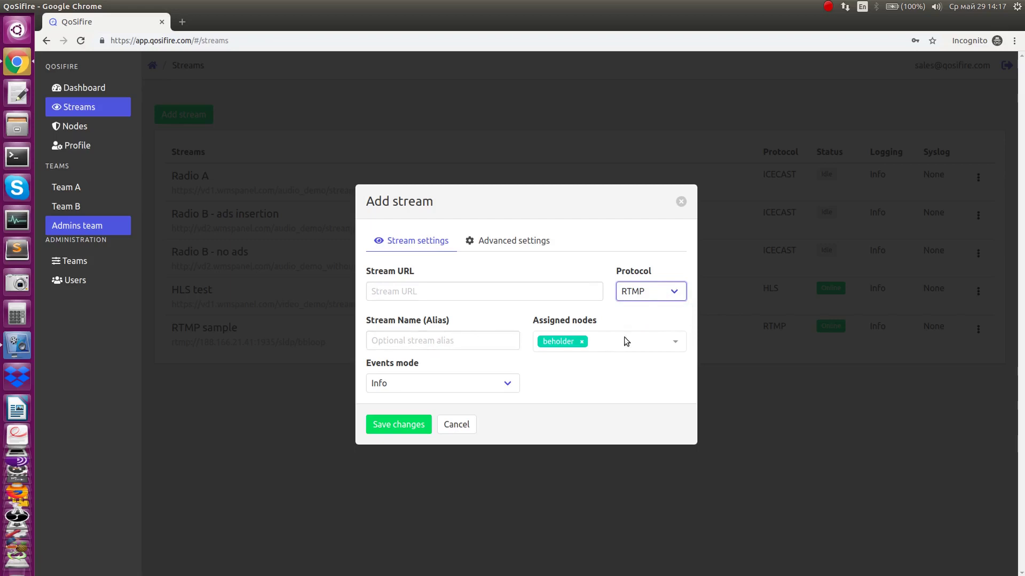
Step: Review the assigned nodes and stream alias settings of the new stream, and discard it without saving
click(661, 344)
click(649, 315)
click(455, 339)
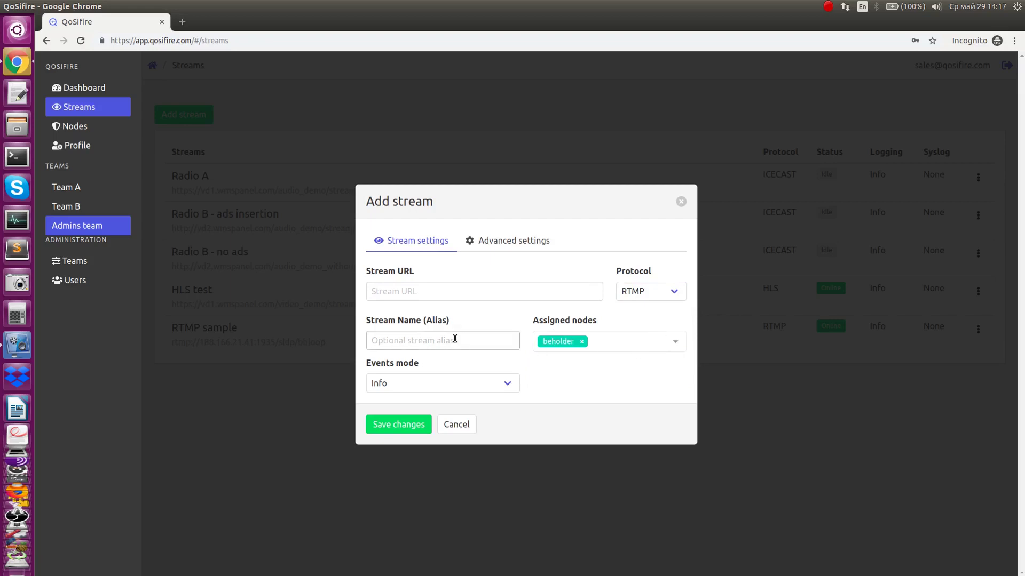
click(420, 337)
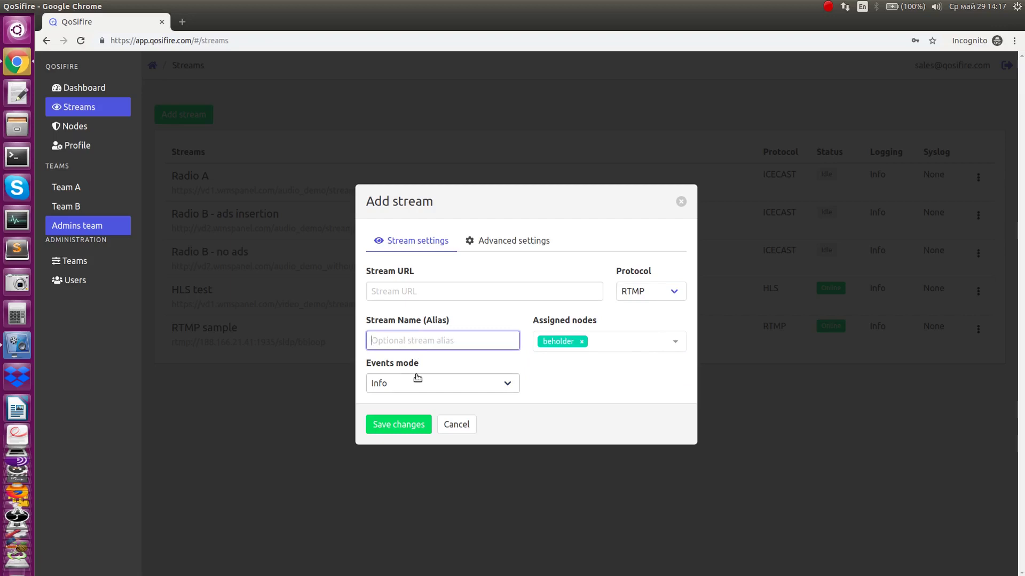
click(464, 427)
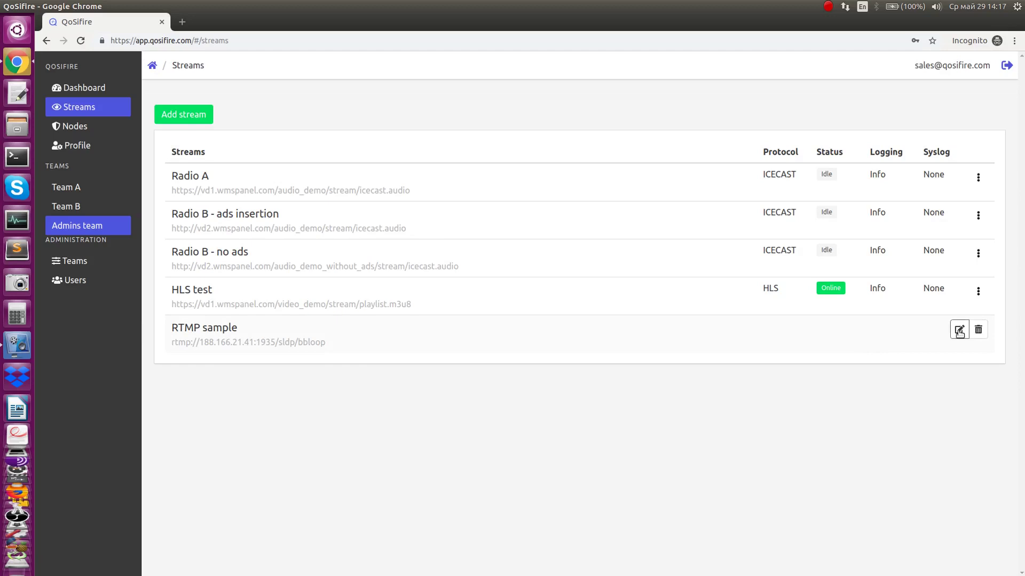
Step: Review the RTMP sample stream's settings and close them without saving
click(958, 329)
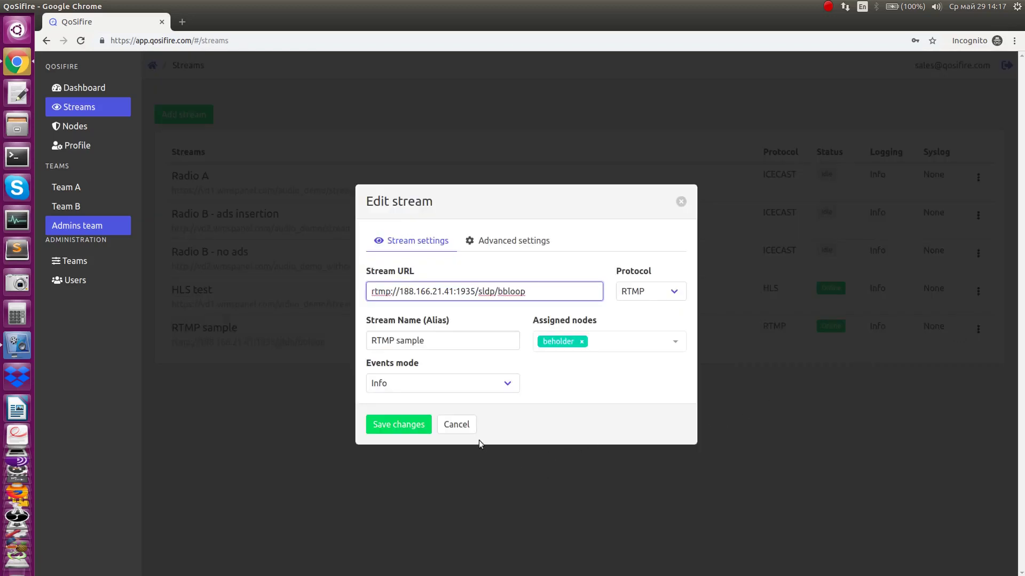
click(457, 426)
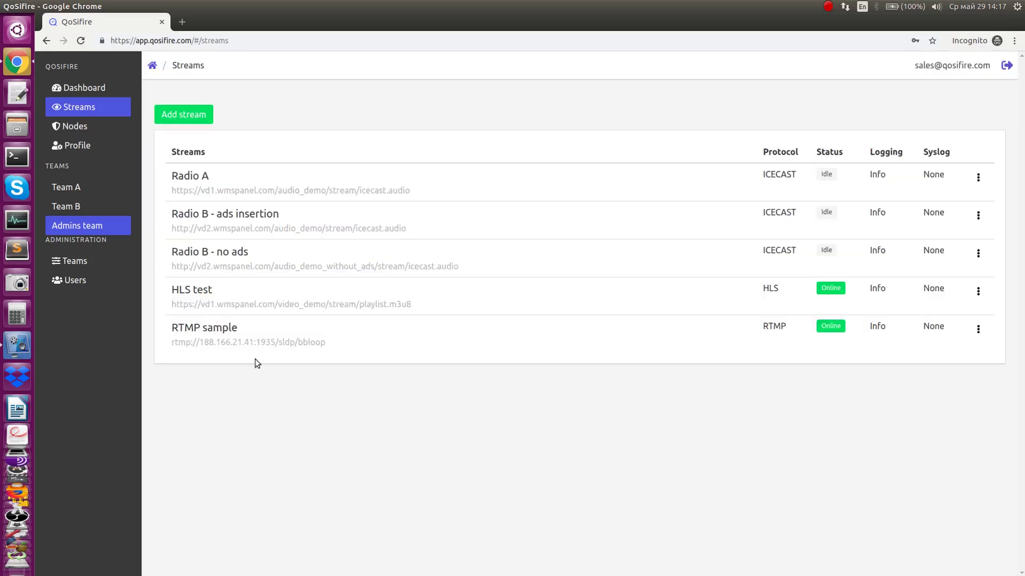
Step: Open the RTMP sample stream's monitoring page and look over its charts and event list
mouse_move(222, 336)
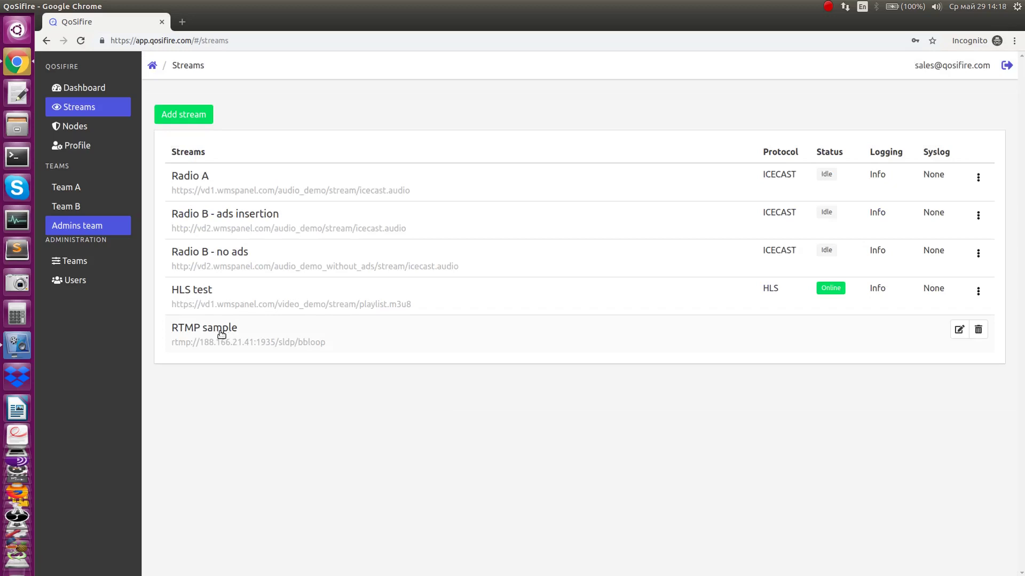
click(222, 334)
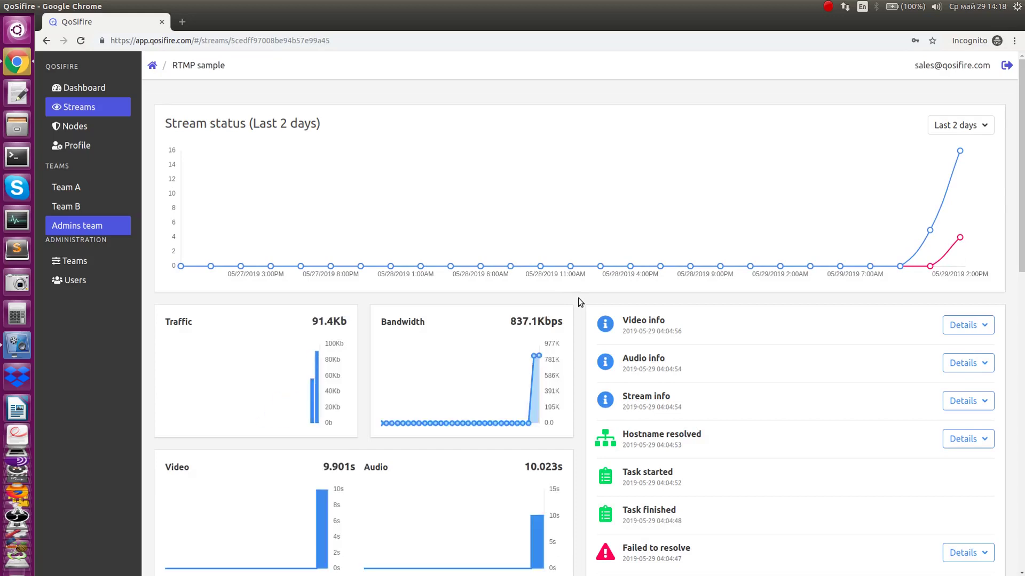
scroll(579, 299, down, 4)
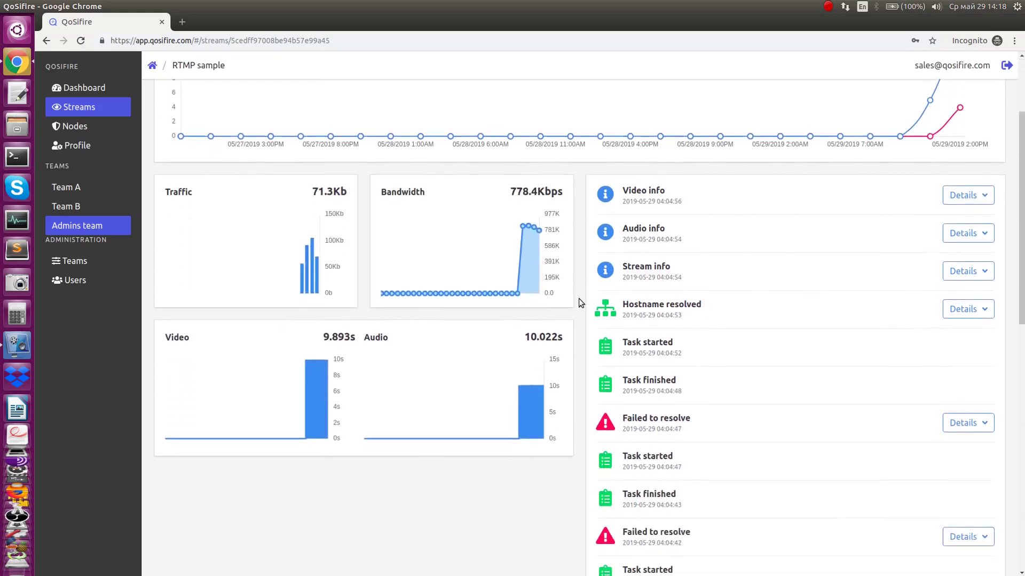
scroll(578, 299, up, 2)
scroll(578, 299, up, 3)
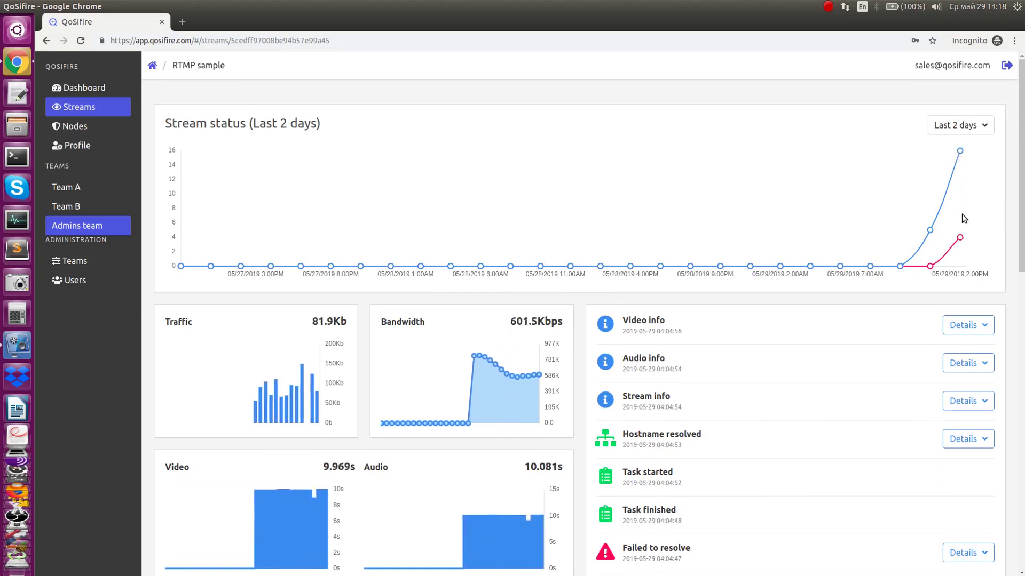
Step: Examine the RTMP sample's stream status, traffic, bandwidth, and video and audio buffer charts
mouse_move(961, 240)
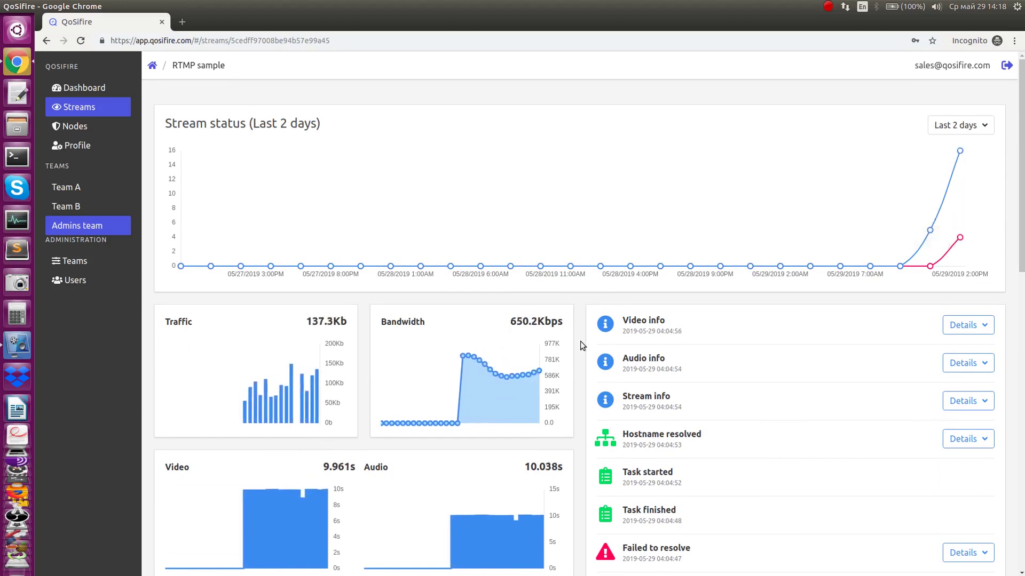
mouse_move(315, 367)
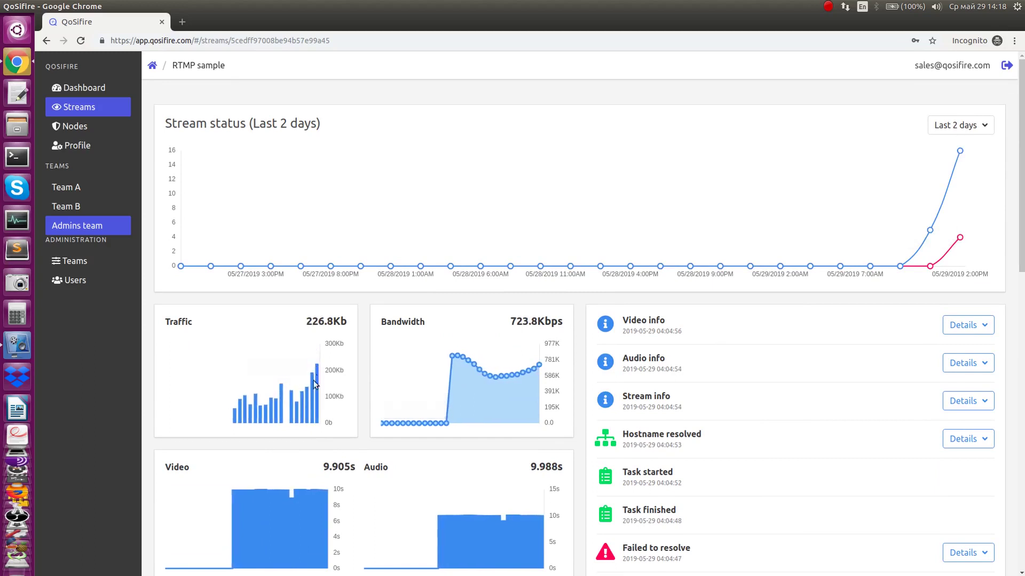
mouse_move(493, 368)
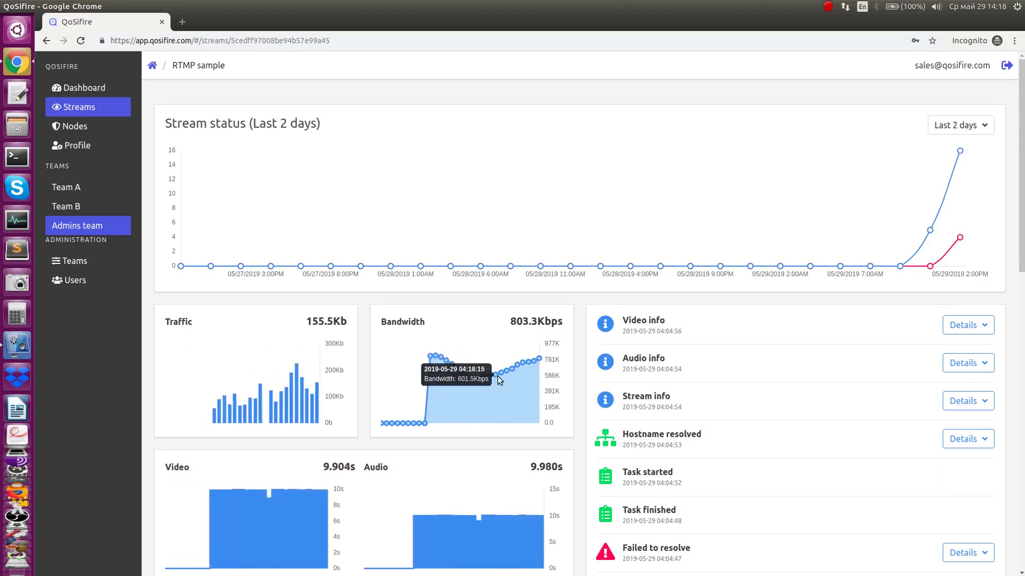
scroll(602, 376, down, 1)
scroll(602, 376, down, 5)
mouse_move(299, 395)
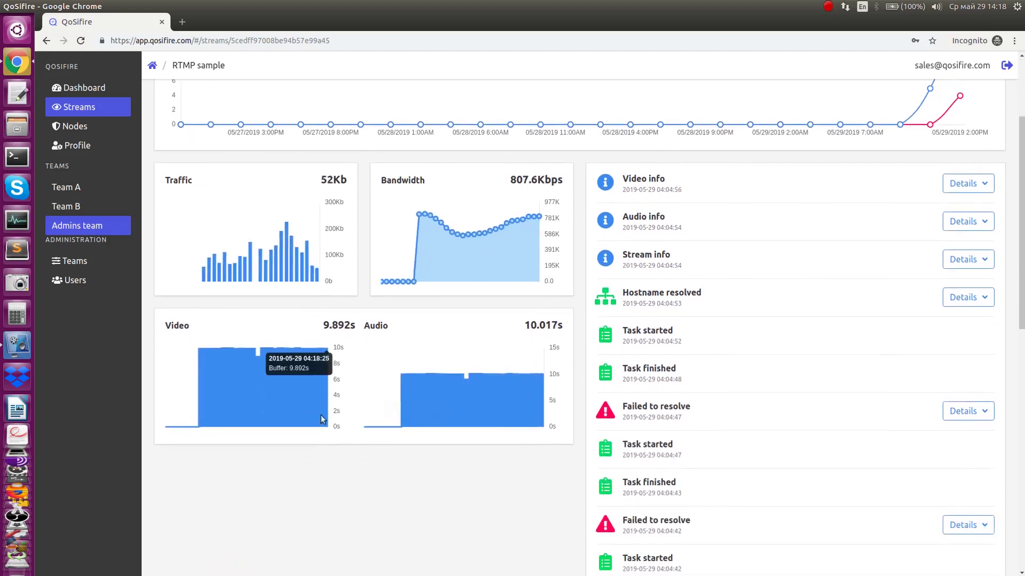
mouse_move(409, 398)
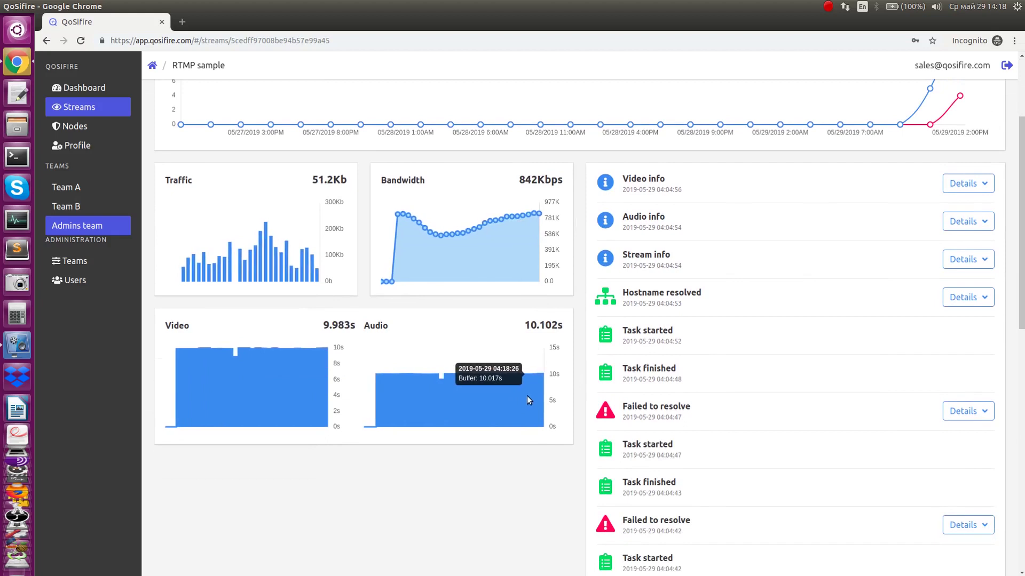
scroll(898, 335, up, 5)
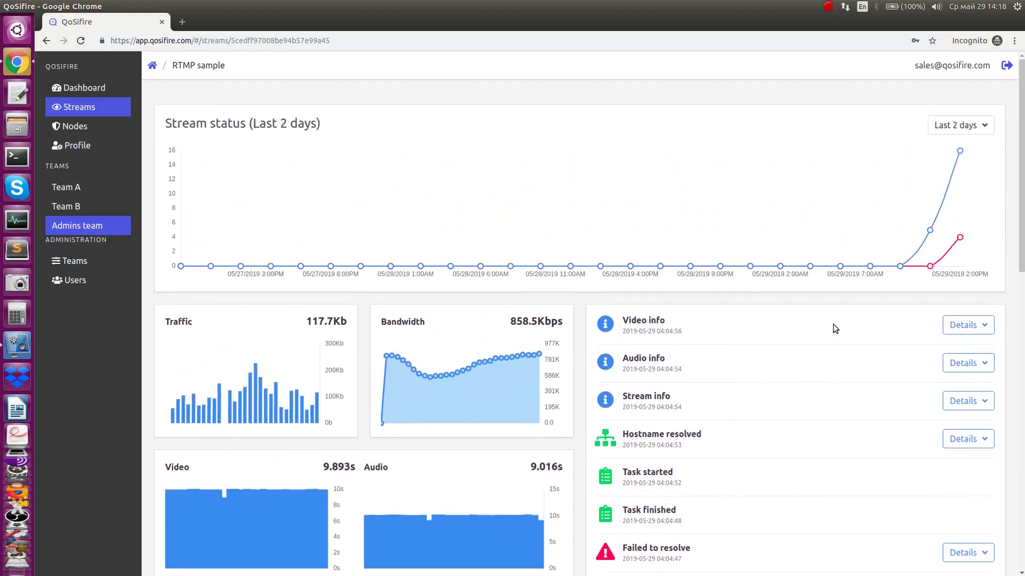
Step: Inspect the details of the Video info event, collapse them, and expand the Audio info event's details
click(968, 327)
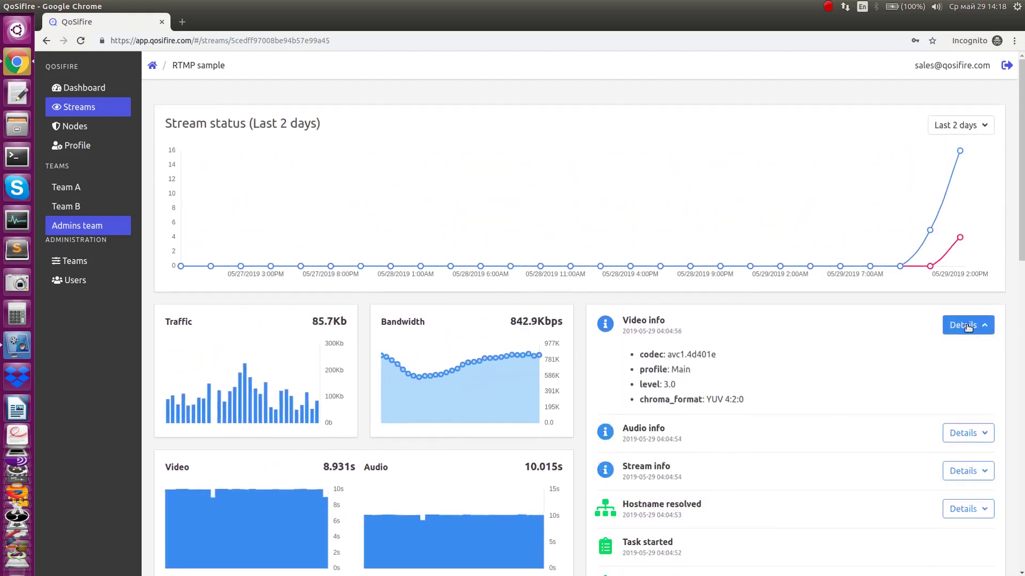
click(968, 327)
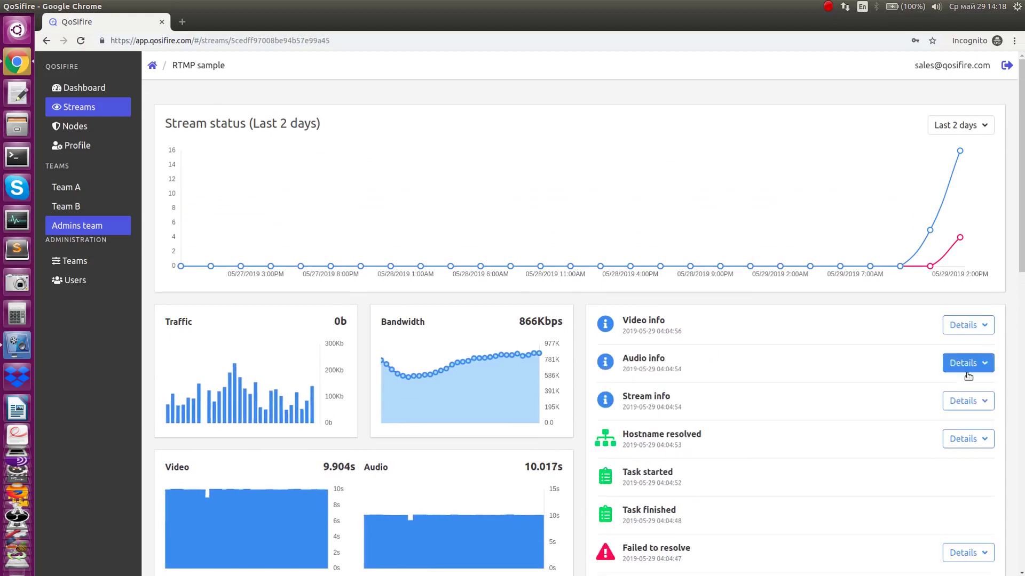
click(977, 364)
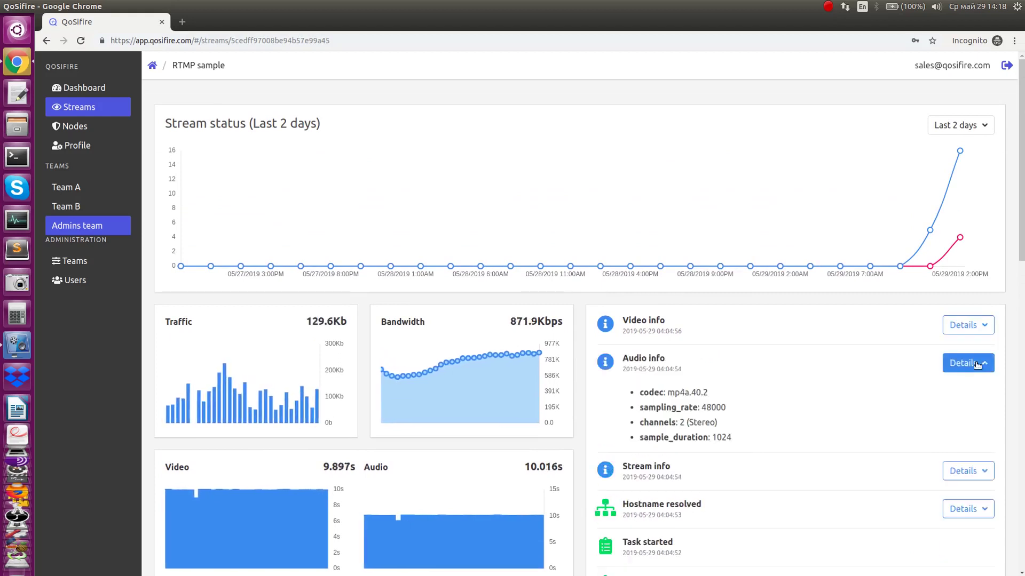
Step: Collapse the latest Audio info event, then inspect the Stream info event's details and collapse them
click(978, 364)
click(980, 401)
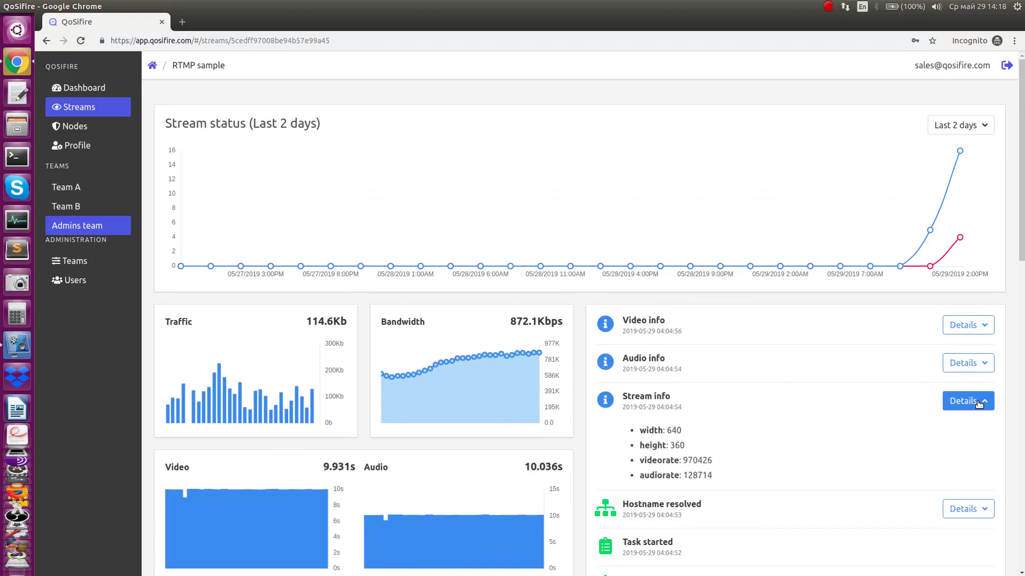
click(973, 402)
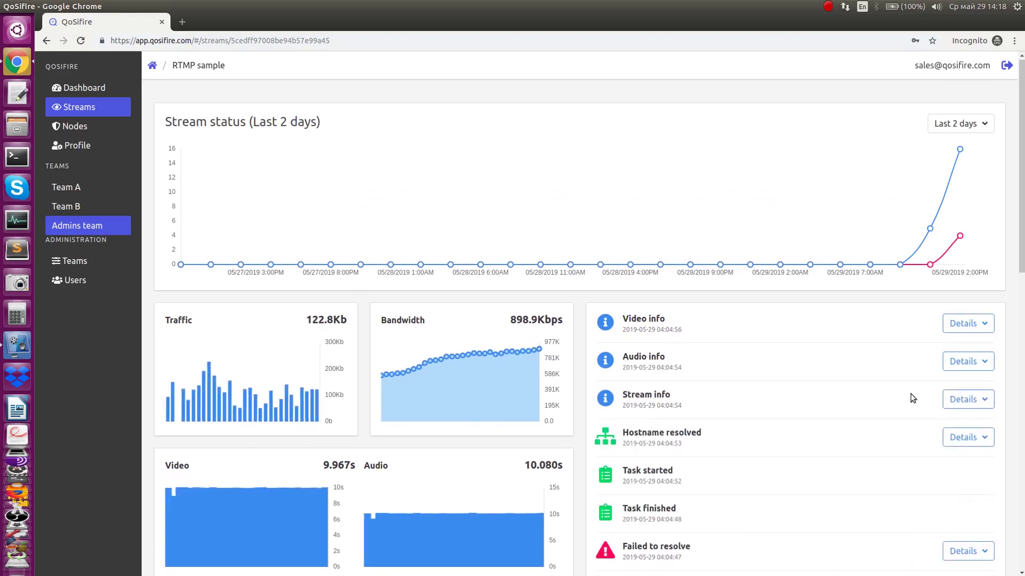
Step: Inspect the details of the most recent Failed to resolve event and collapse them
scroll(911, 318, down, 5)
scroll(762, 348, down, 2)
click(964, 327)
click(964, 331)
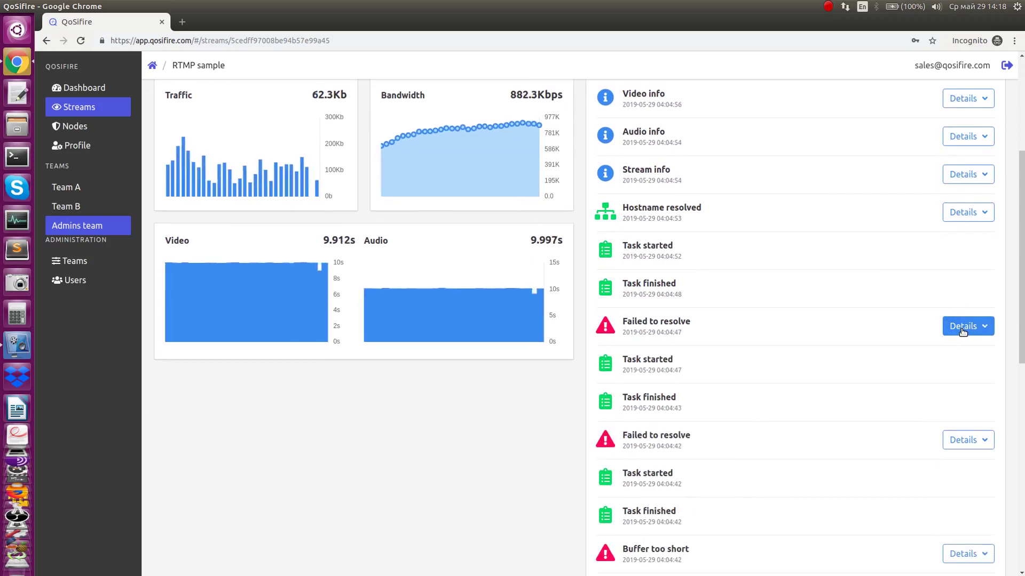
Step: Inspect the details of the 04:04:42 Buffer too short event and collapse them
scroll(955, 342, down, 6)
click(955, 354)
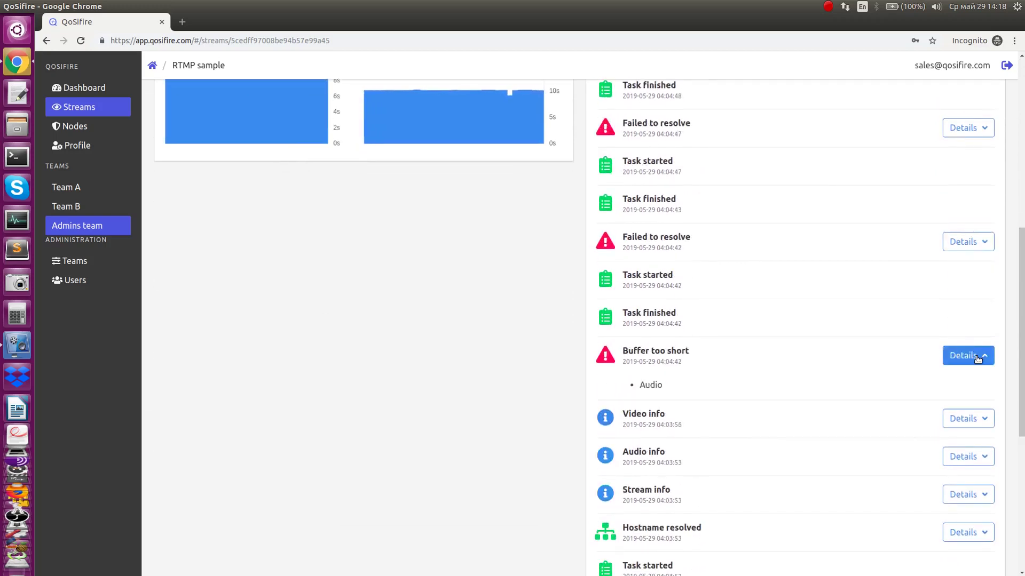
click(980, 355)
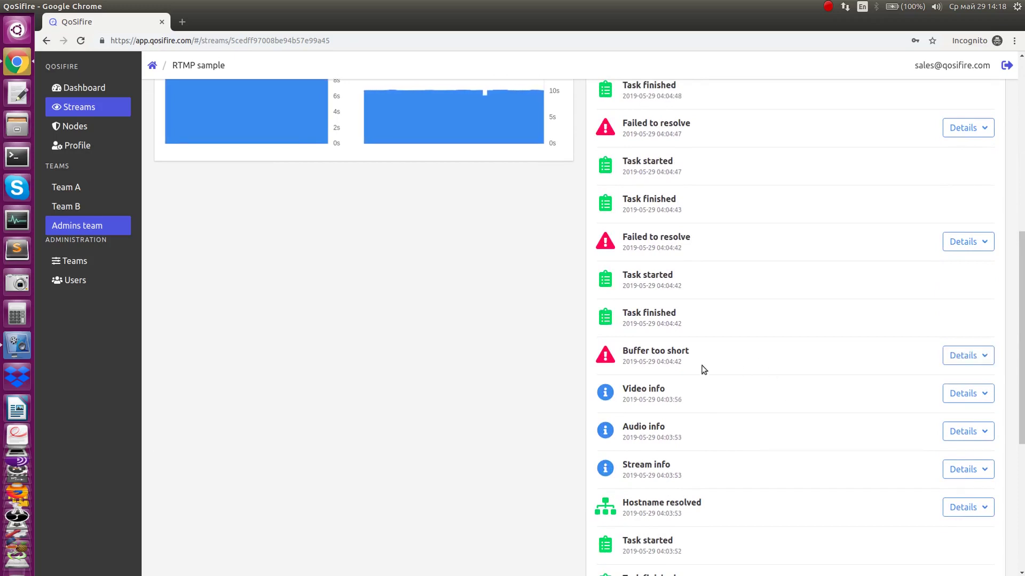
Step: Look through the older RTMP sample events and request more entries at the end of the event list
scroll(703, 368, down, 5)
scroll(703, 369, down, 3)
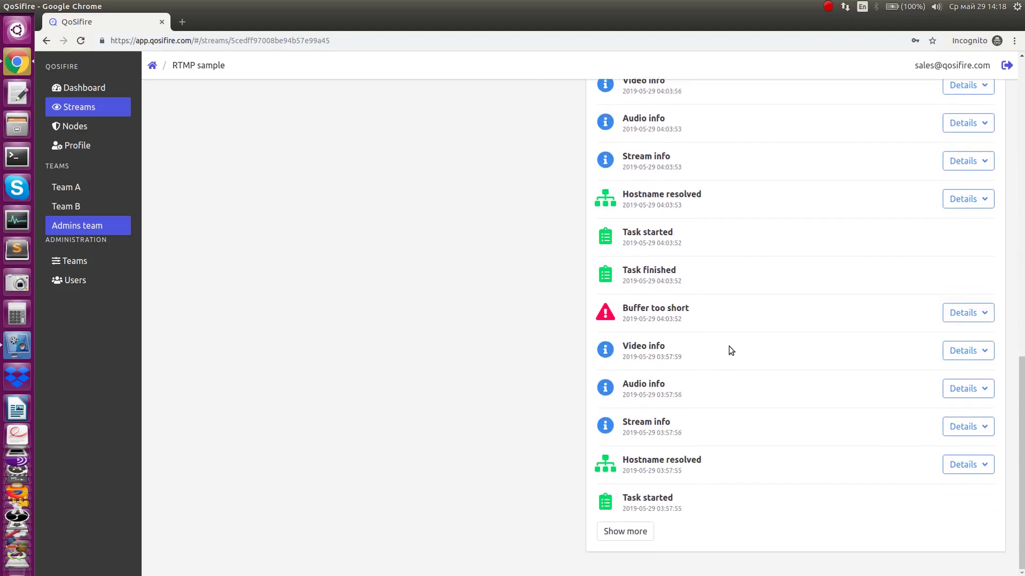
click(652, 531)
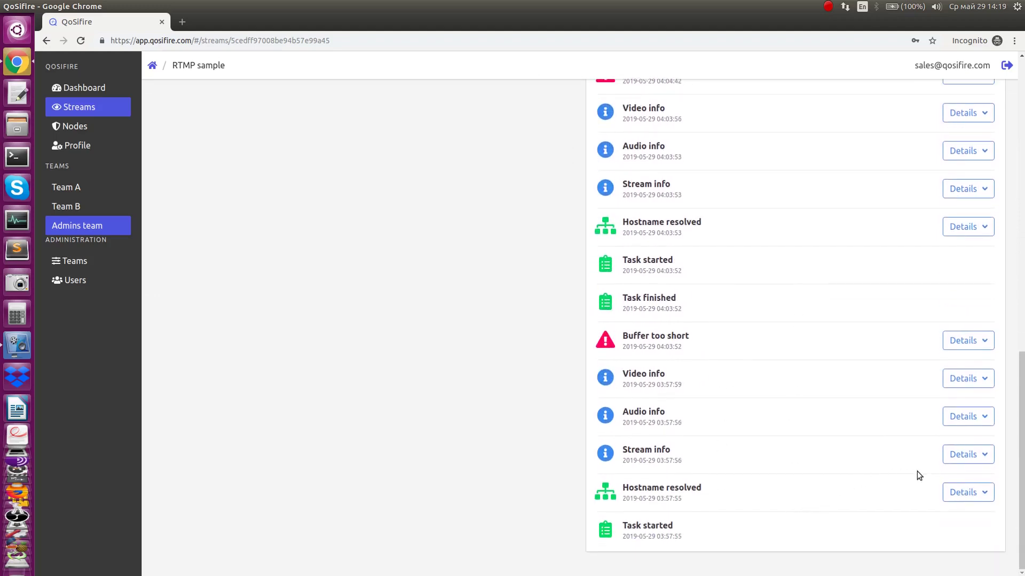
Step: Inspect and collapse the details of the oldest Hostname resolved event and the oldest Stream info event
click(963, 492)
click(963, 492)
click(963, 454)
click(963, 455)
Step: Return to the RTMP sample's stream status chart and look over the charts and most recent events
scroll(819, 371, up, 3)
scroll(820, 371, up, 5)
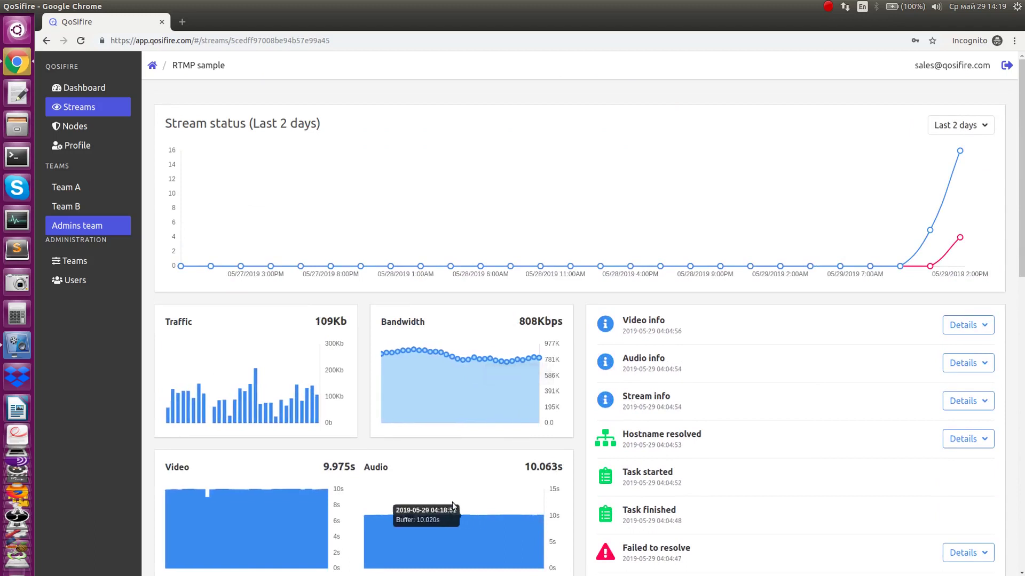
scroll(780, 483, down, 3)
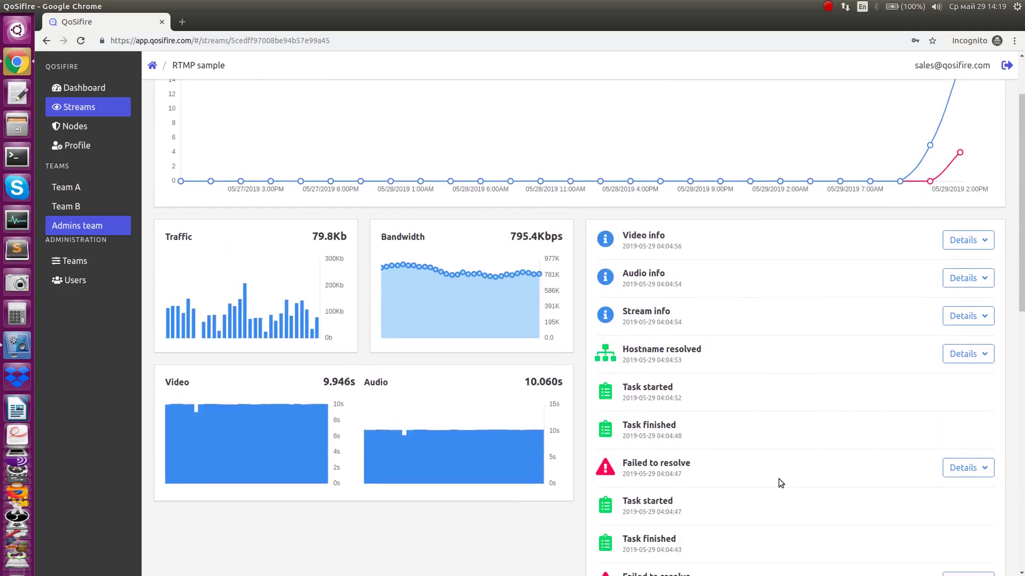
scroll(780, 482, up, 3)
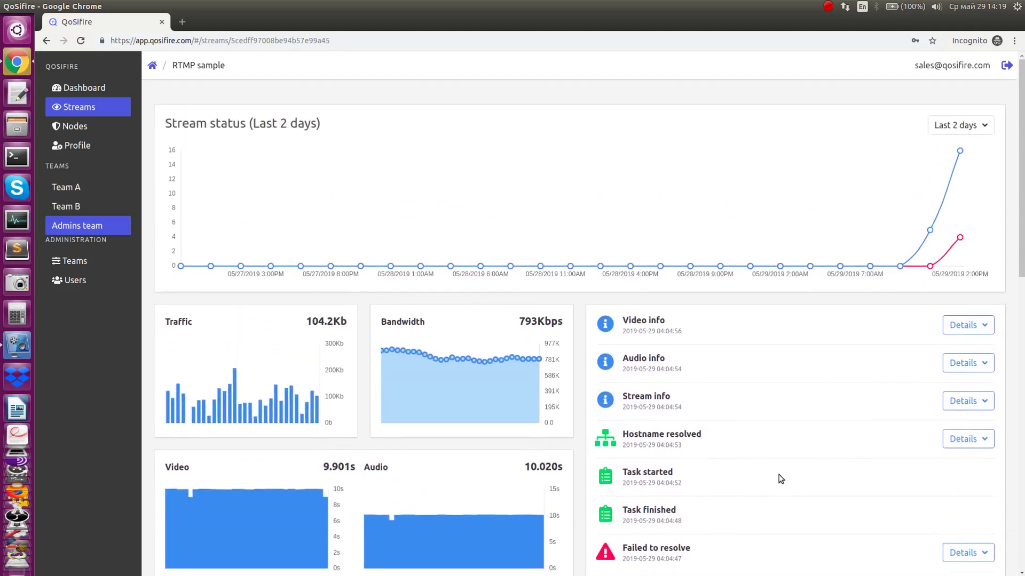